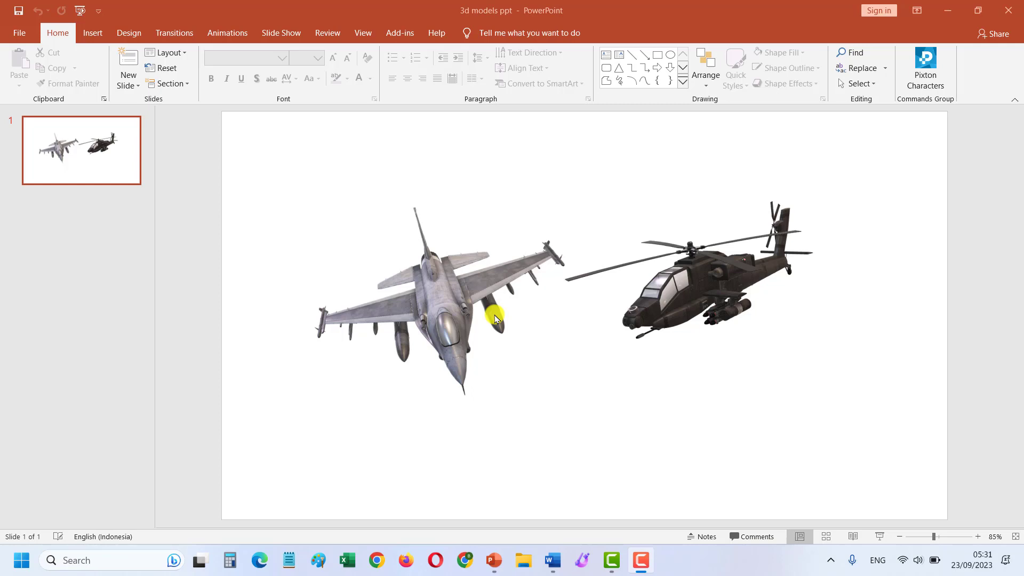
- Rotate the jet 3D model in 3D around to a side view
left_click(496, 317)
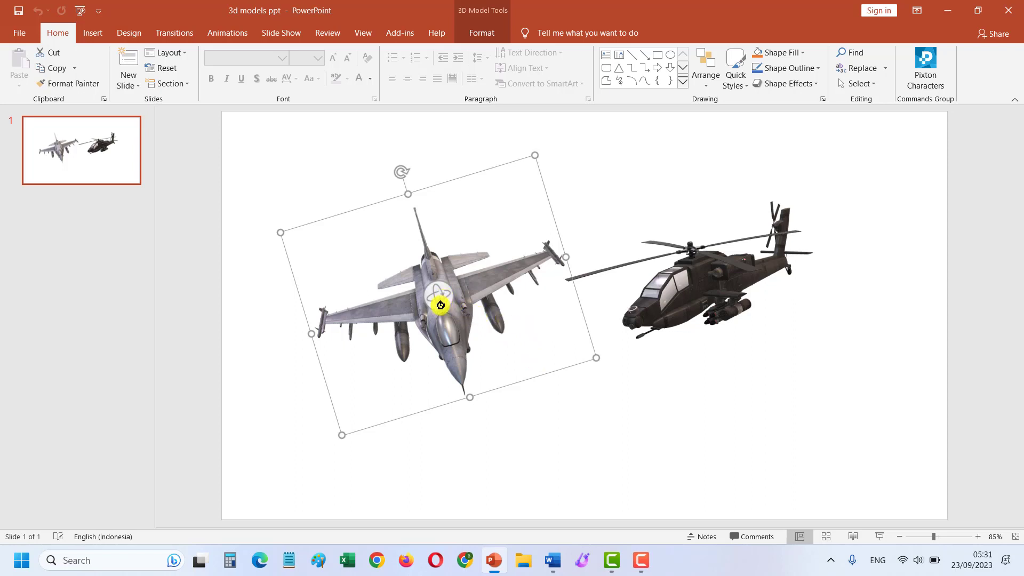
mouse_move(441, 303)
left_mouse_down()
mouse_move(433, 254)
mouse_move(470, 283)
mouse_move(549, 242)
left_mouse_up()
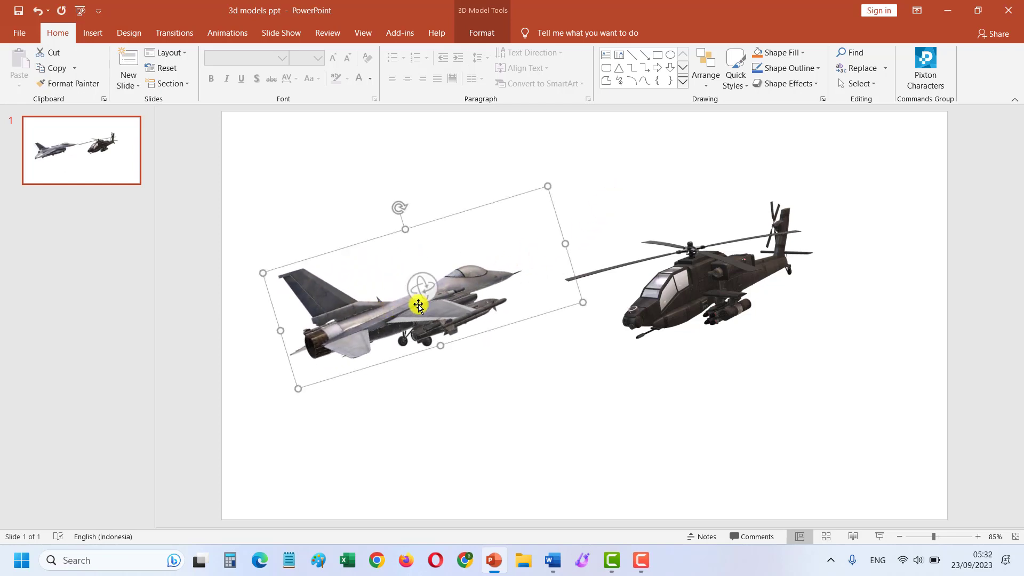
mouse_move(409, 293)
left_mouse_down()
mouse_move(551, 261)
mouse_move(542, 224)
mouse_move(535, 279)
mouse_move(539, 249)
mouse_move(512, 240)
left_mouse_up()
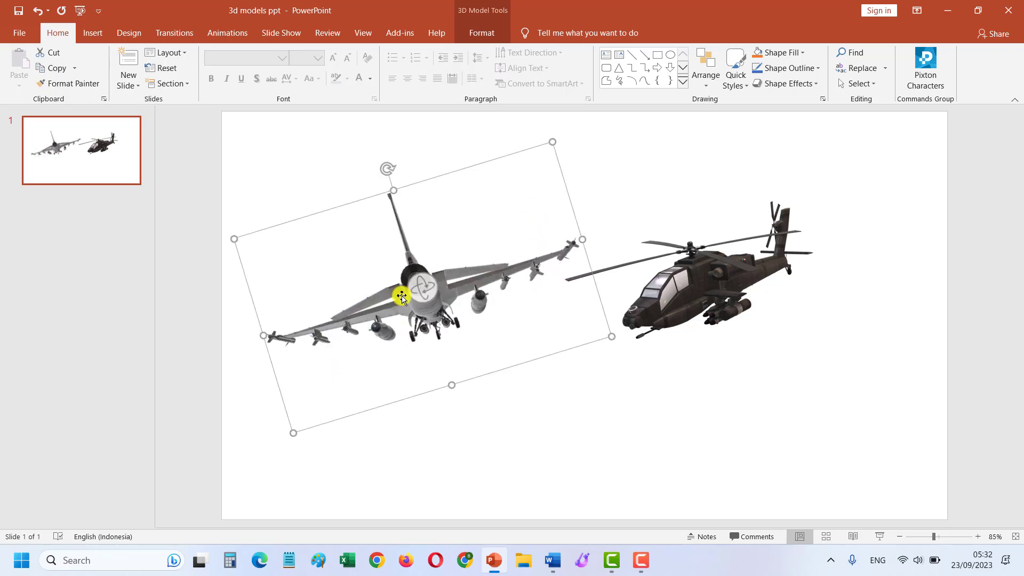
mouse_move(424, 298)
left_mouse_down()
mouse_move(414, 276)
mouse_move(407, 289)
mouse_move(394, 222)
mouse_move(407, 222)
mouse_move(425, 349)
mouse_move(235, 331)
left_mouse_up()
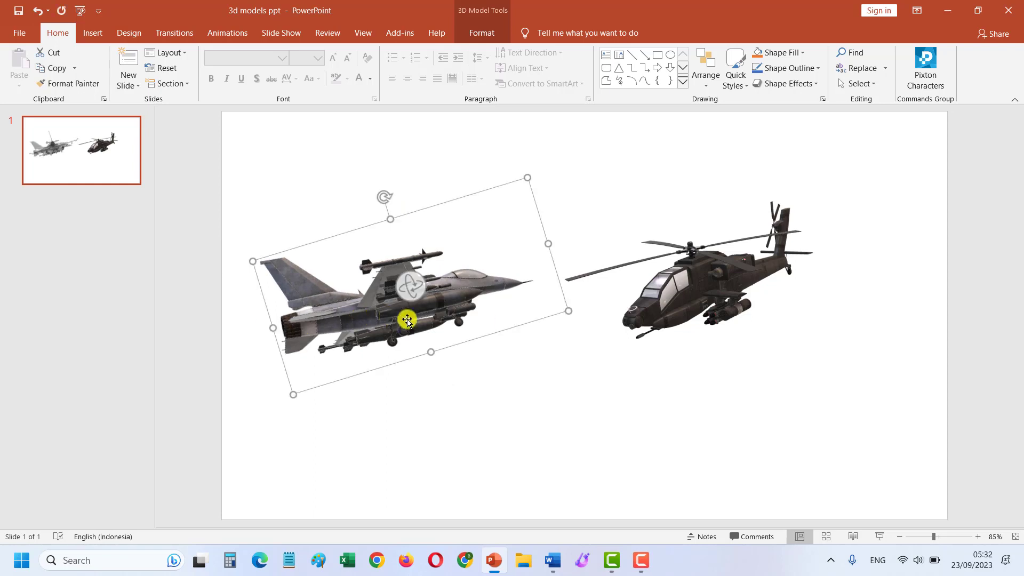
- Rotate the helicopter 3D model toward the front, then swing it back to a side angle
left_click(704, 293)
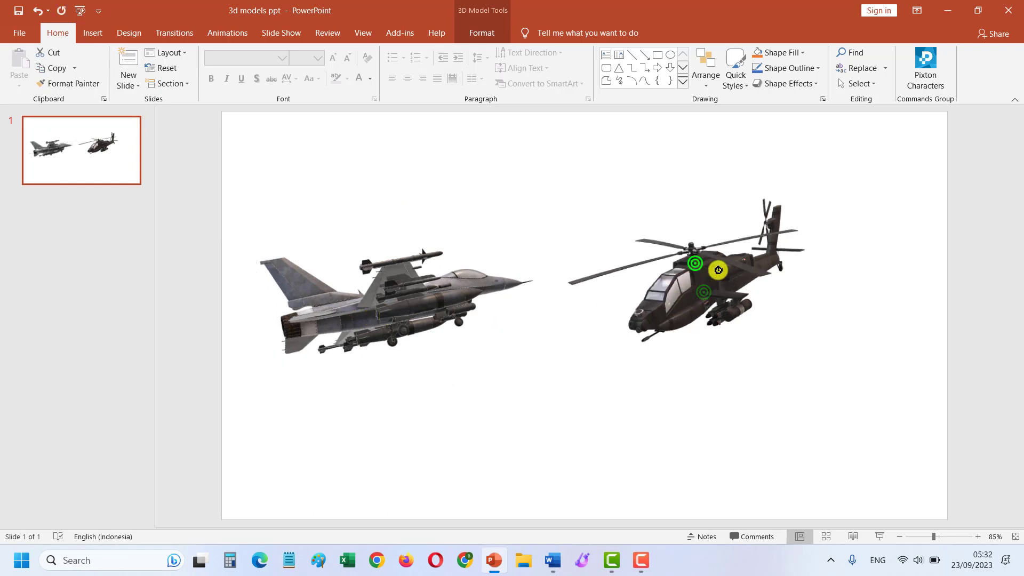
left_click_drag(701, 262, 806, 243)
mouse_move(852, 285)
left_mouse_down()
mouse_move(704, 352)
mouse_move(610, 245)
mouse_move(592, 199)
mouse_move(638, 189)
mouse_move(706, 359)
mouse_move(764, 361)
mouse_move(792, 272)
mouse_move(579, 284)
left_mouse_up()
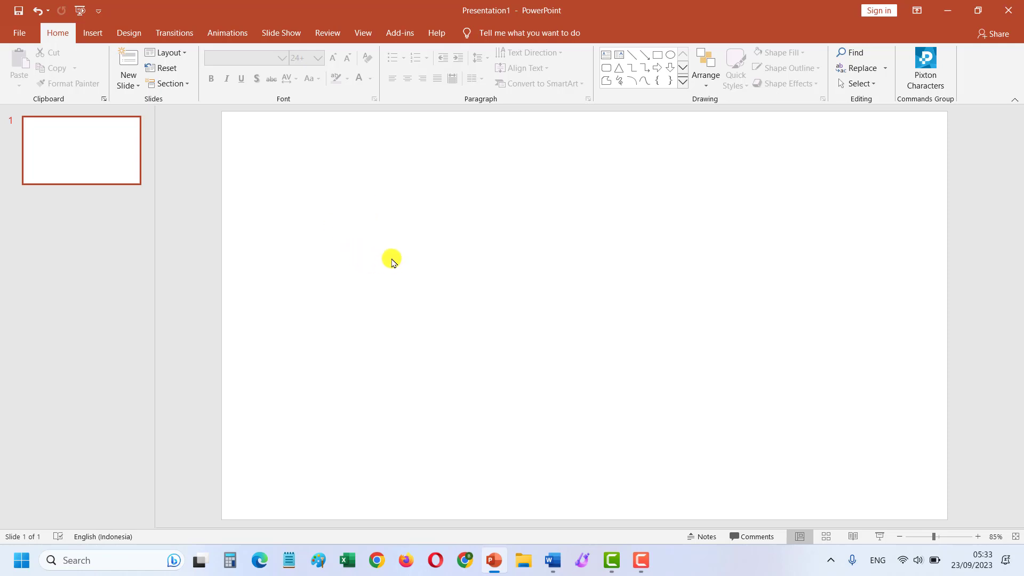
- Open the Insert 3D Model file dialog from the Insert tab, then cancel it without adding a model
left_click(98, 36)
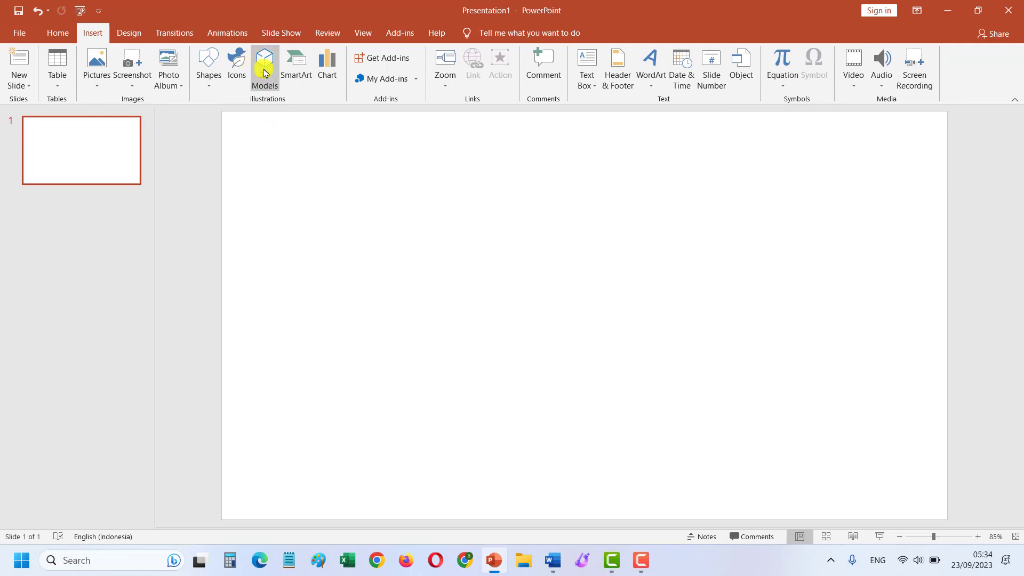
left_click(269, 81)
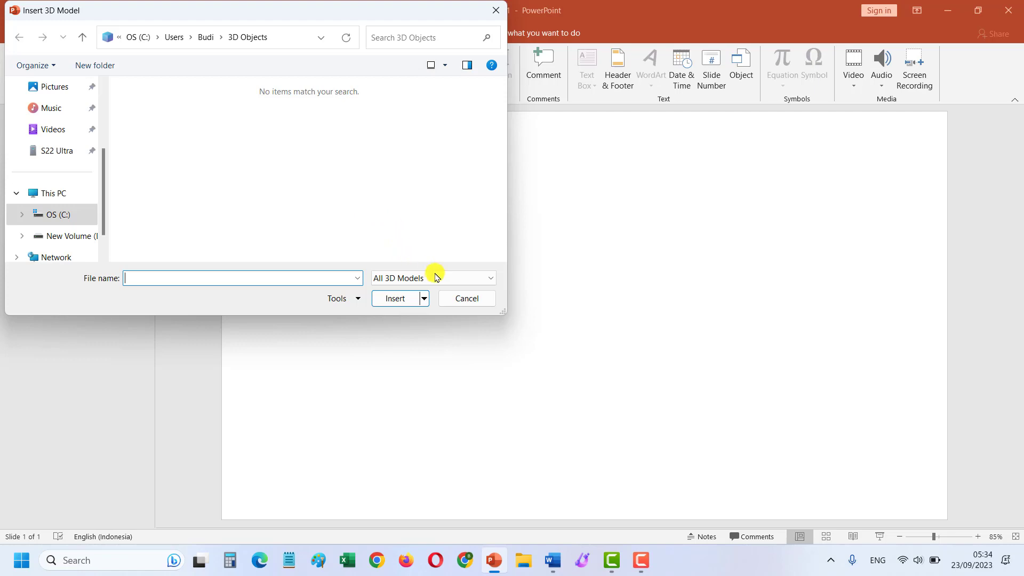
left_click(463, 298)
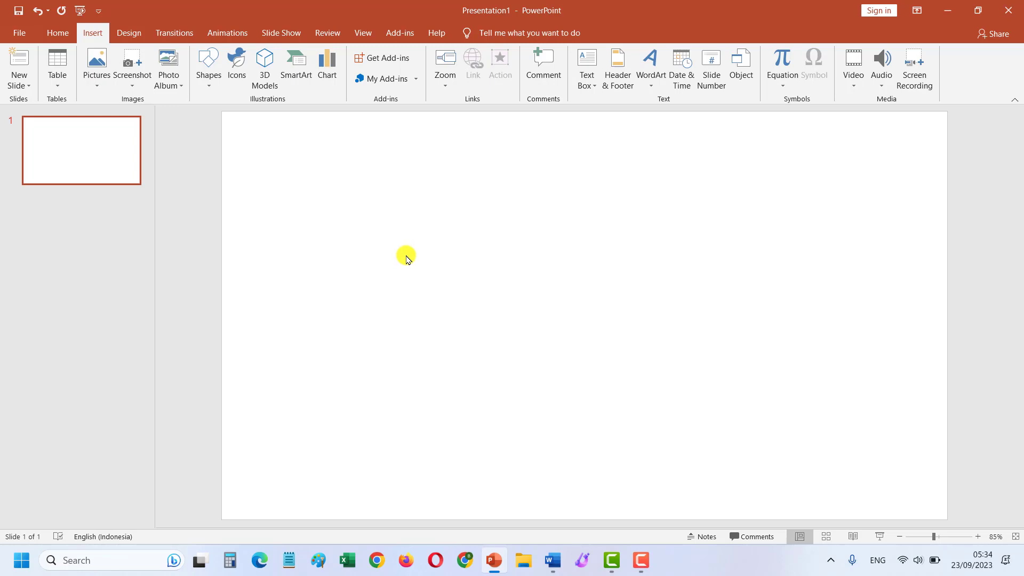
- Close PowerPoint without saving Presentation1 and launch Settings from the Start menu
left_click(1007, 8)
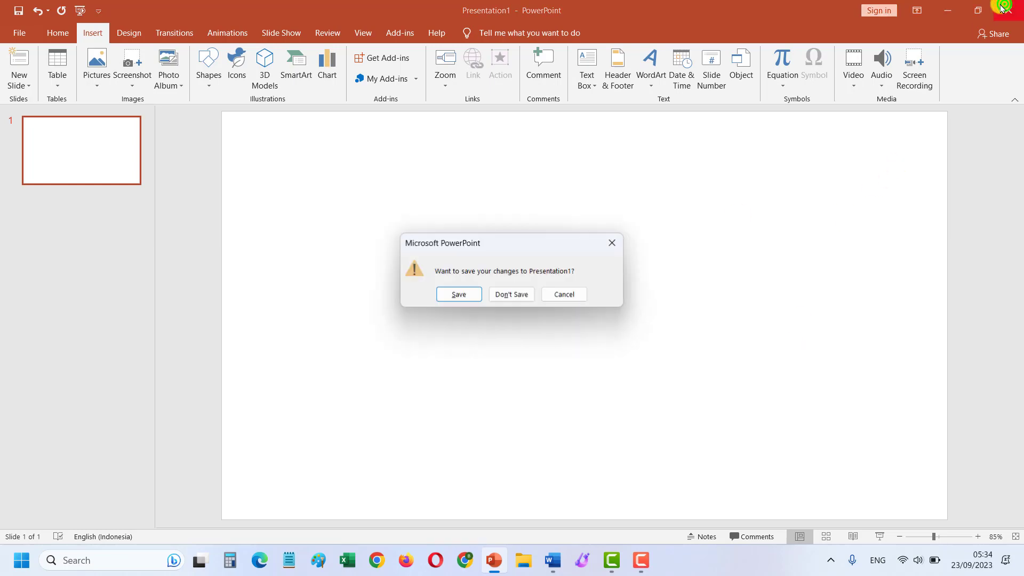
left_click(528, 293)
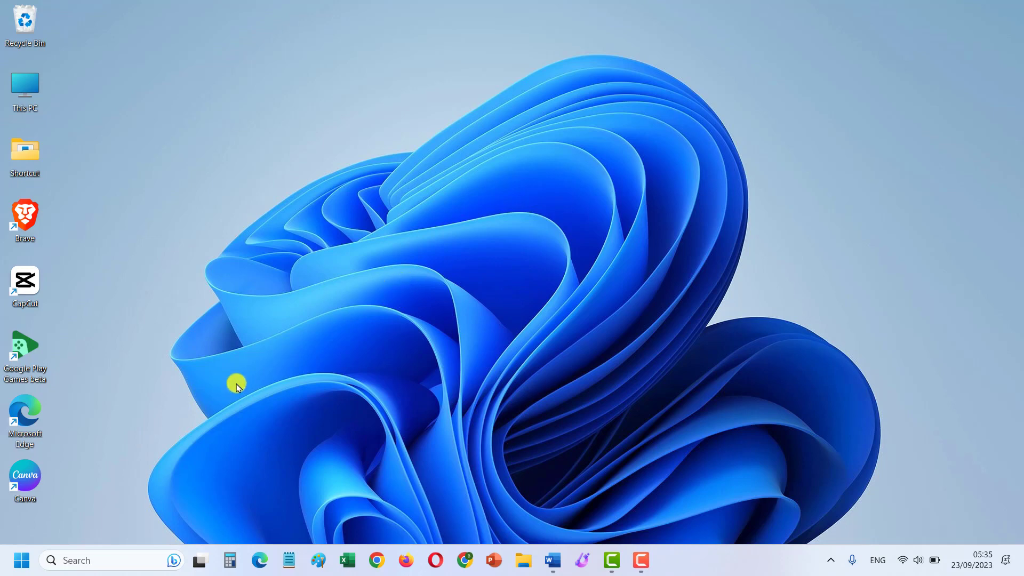
left_click(23, 570)
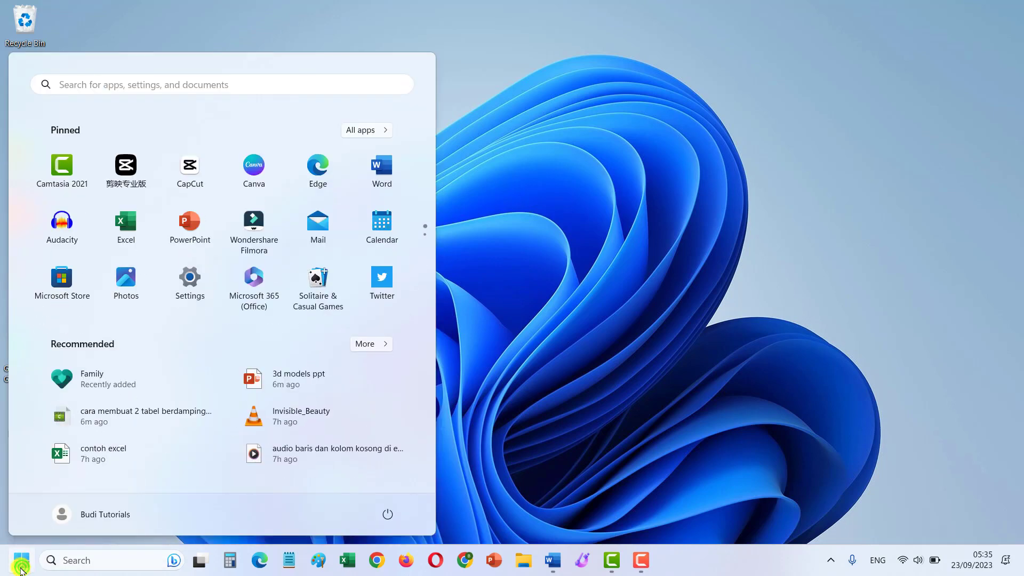
left_click(199, 280)
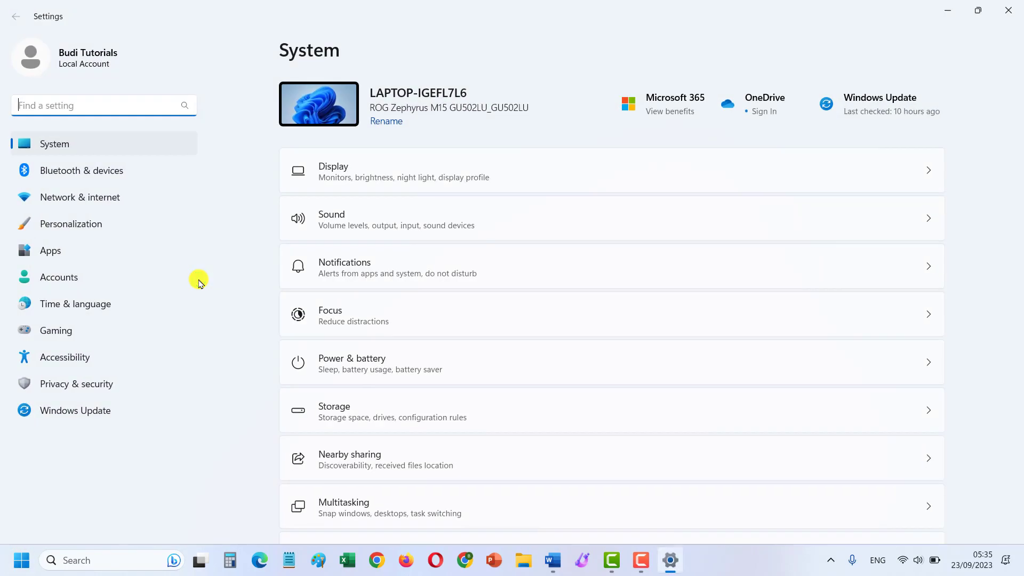
- In Time & language > Language & region, change Country or region from Indonesia to United States, then close Settings
left_click(113, 305)
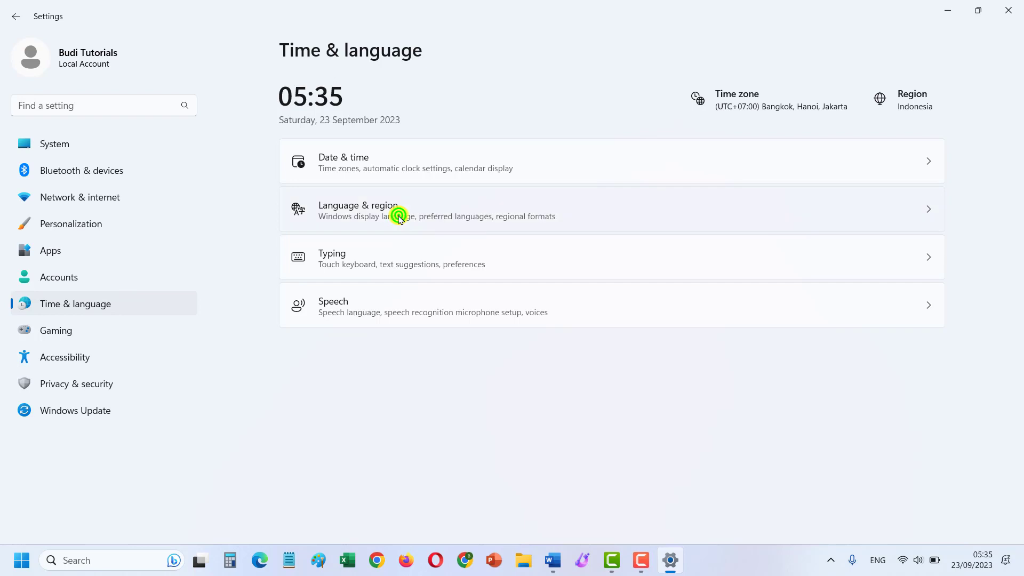
left_click(400, 217)
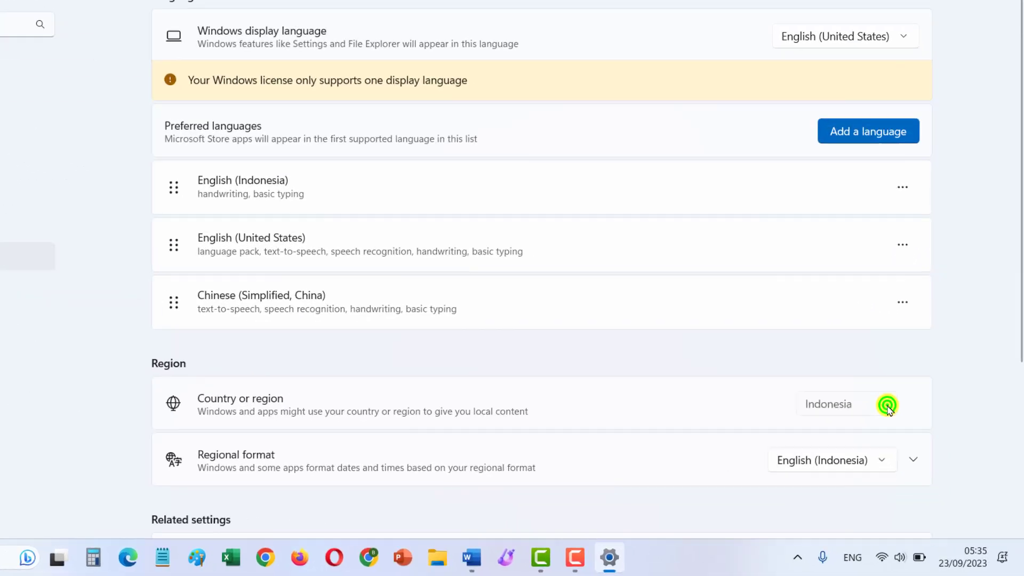
left_click(907, 430)
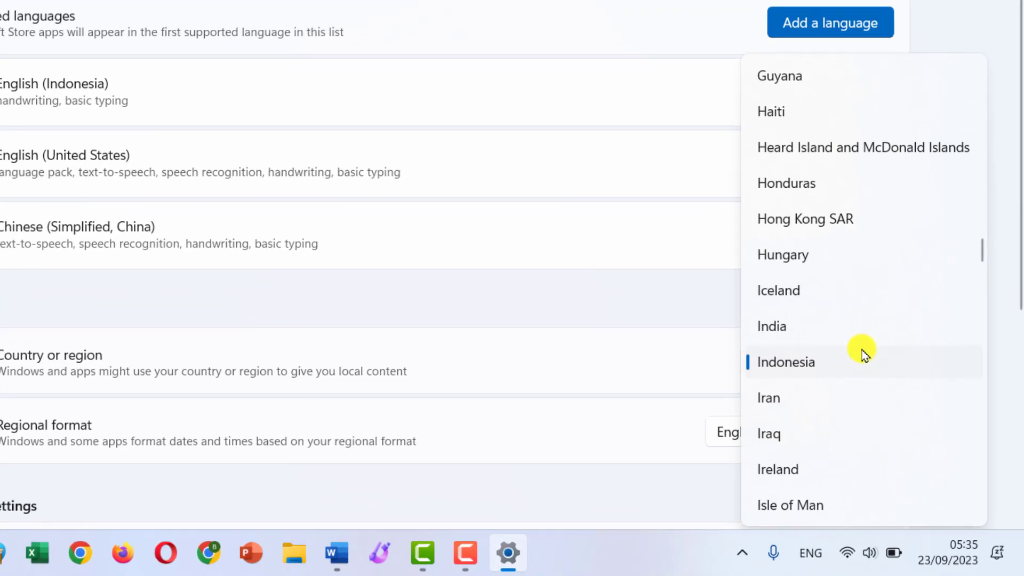
scroll(863, 344, "down", 3)
scroll(865, 346, "down", 2)
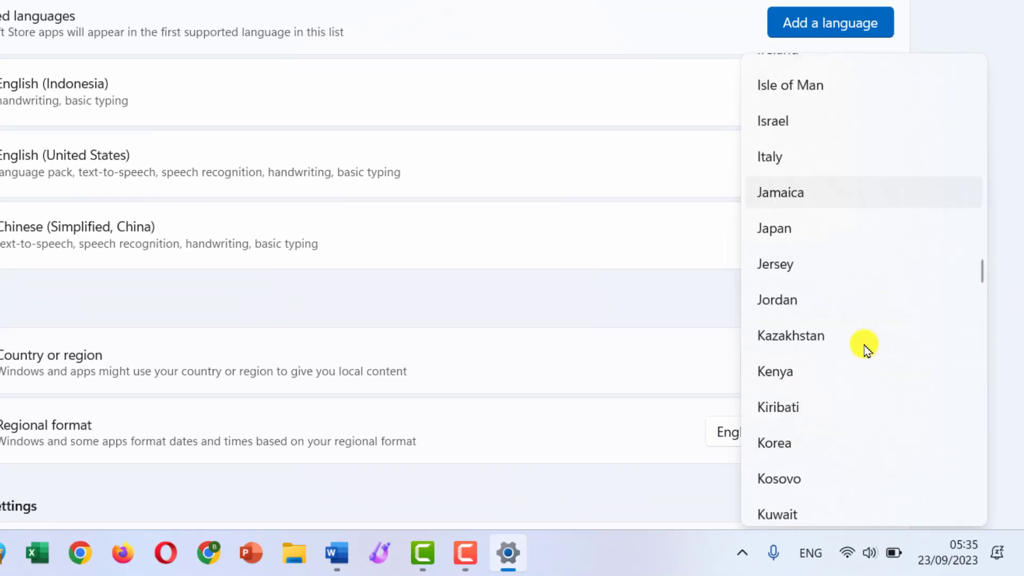
scroll(864, 345, "down", 5)
scroll(864, 345, "down", 10)
scroll(864, 344, "down", 6)
scroll(865, 344, "down", 7)
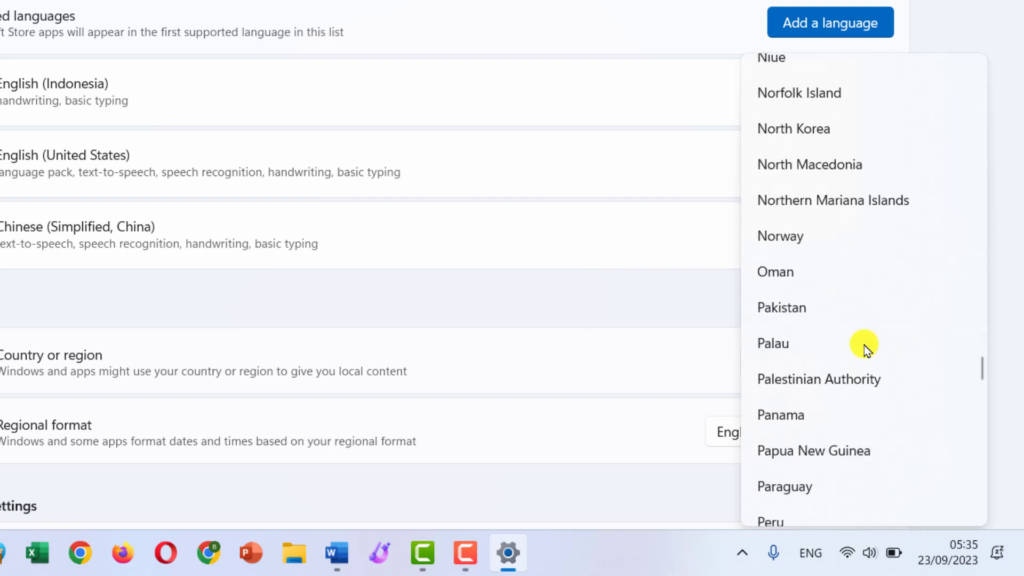
scroll(864, 345, "down", 6)
scroll(864, 345, "down", 15)
scroll(864, 344, "down", 1)
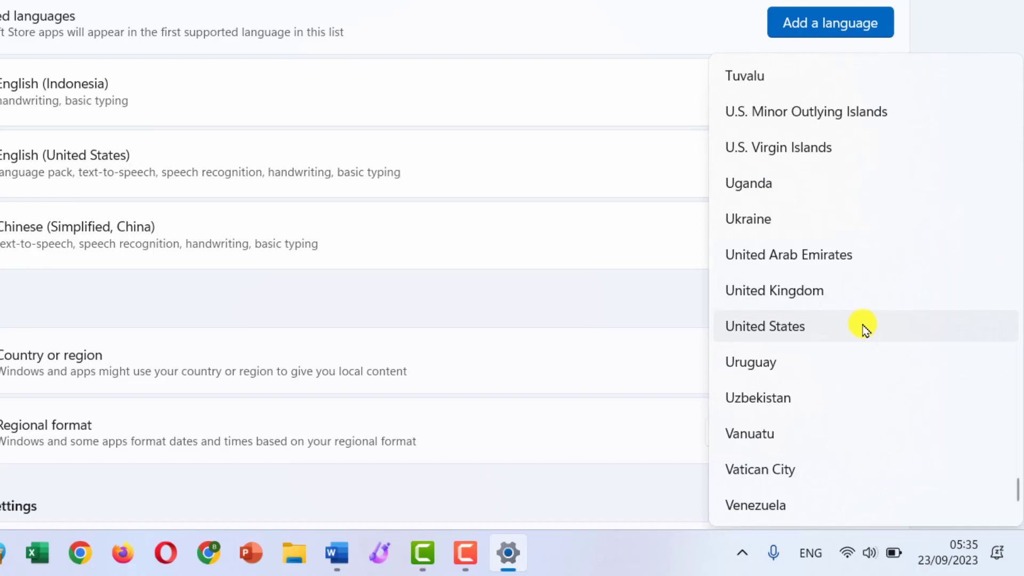
left_click(864, 327)
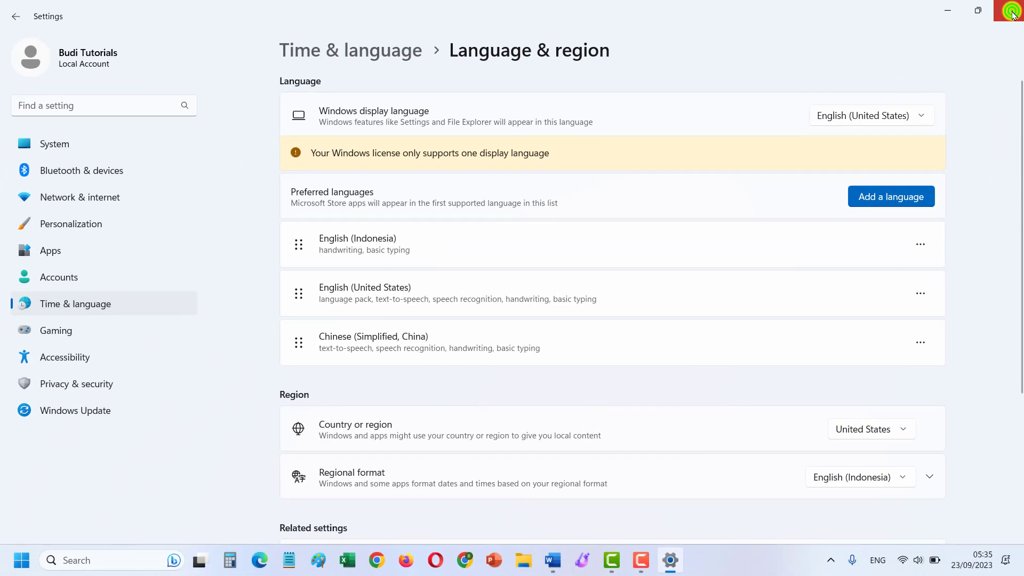
left_click(1012, 12)
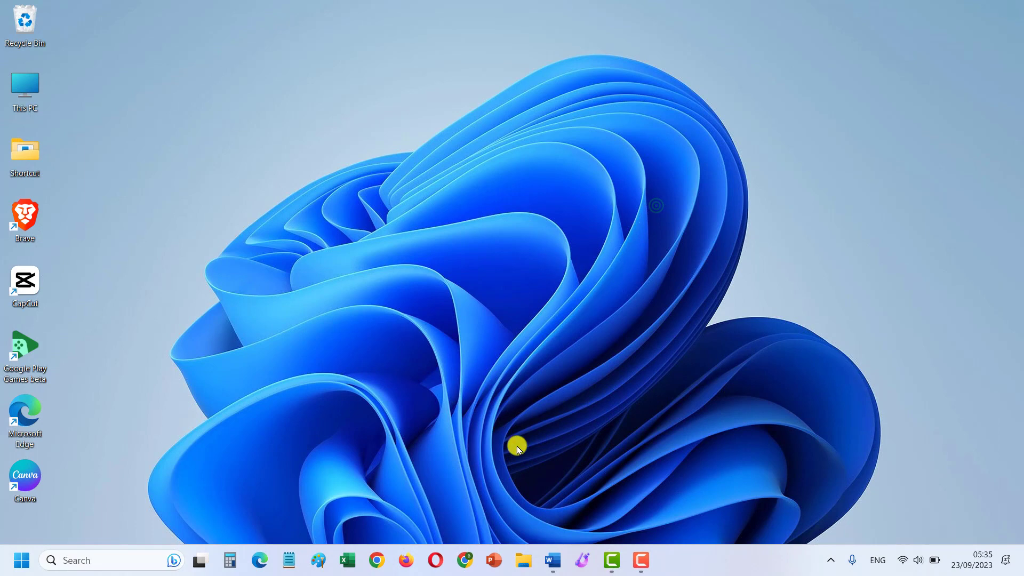
- Relaunch PowerPoint on a blank presentation and delete both the title and subtitle placeholders
left_click(496, 560)
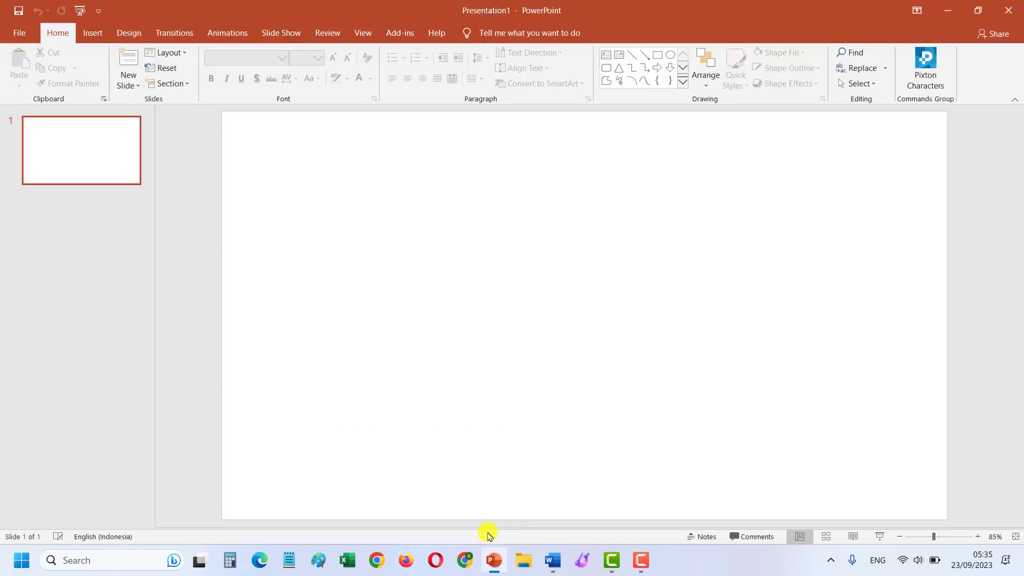
left_click(275, 150)
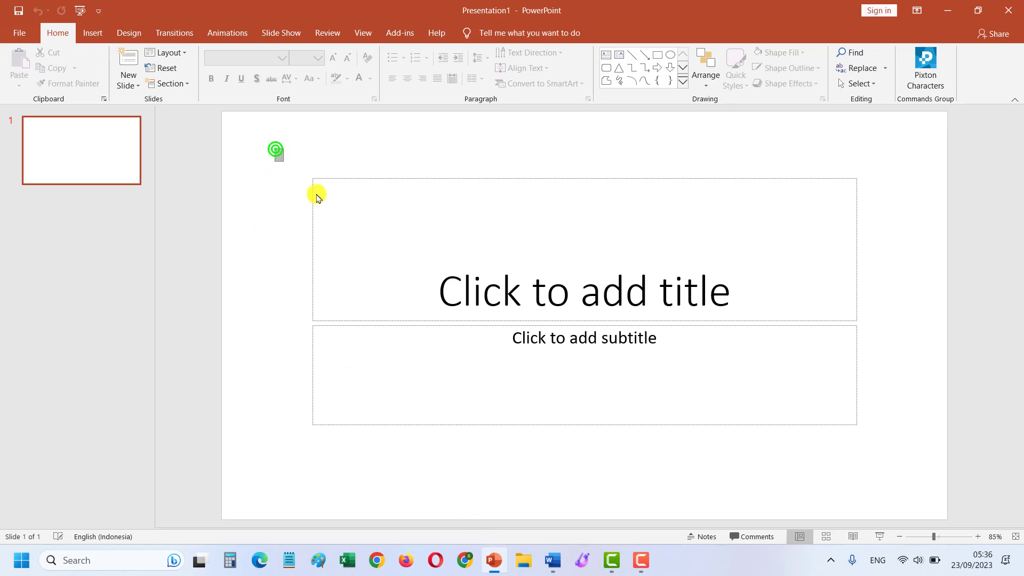
left_click_drag(316, 197, 921, 479)
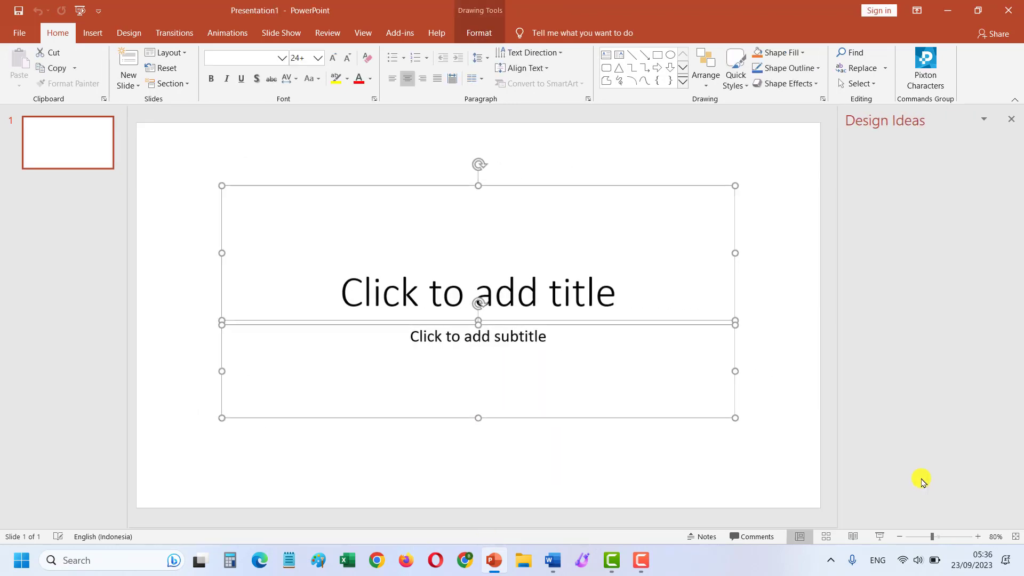
key("Delete")
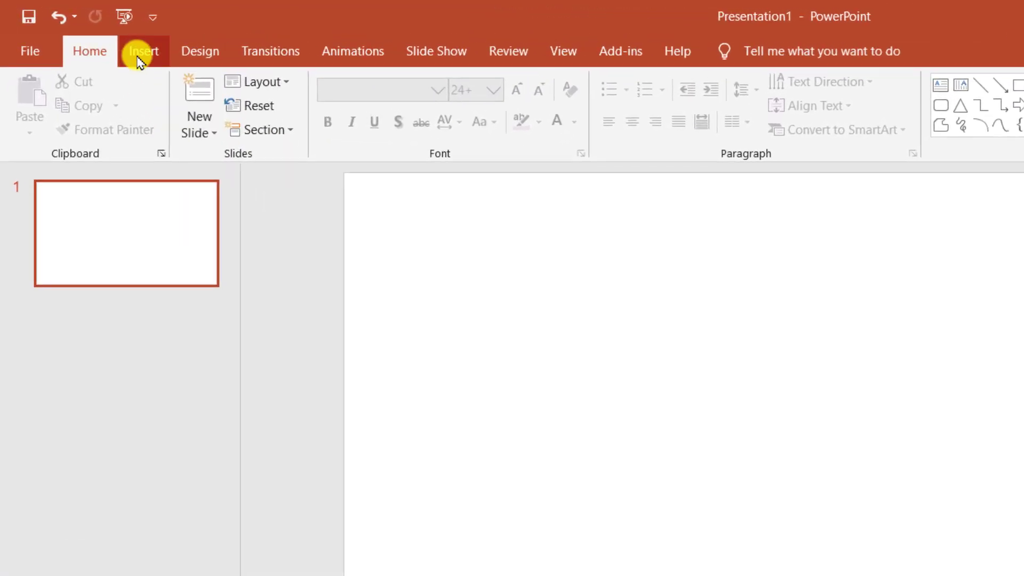
left_click(139, 56)
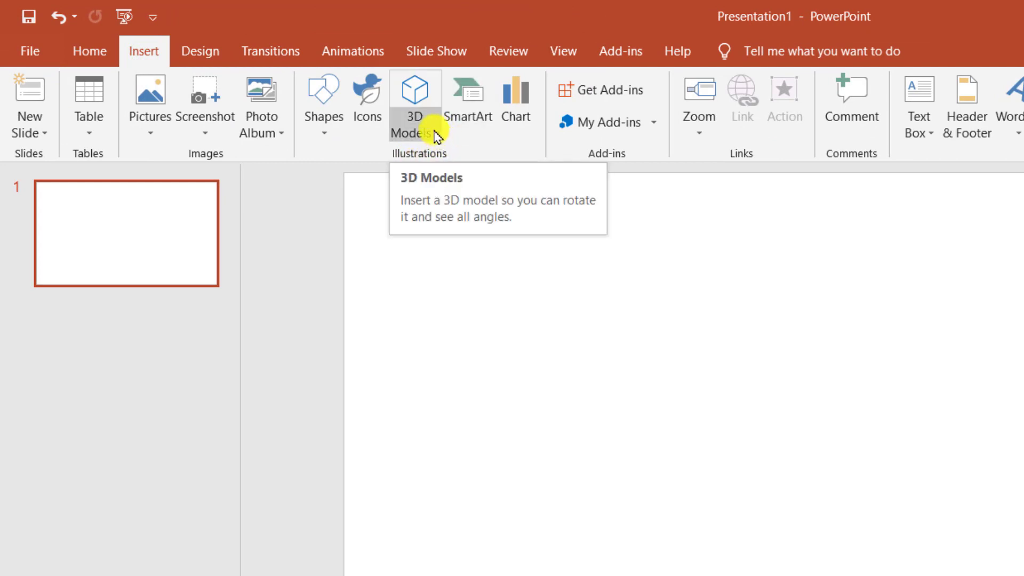
- Choose 3D Models > From Online Sources to open the Online 3D Models catalogue
left_click(435, 134)
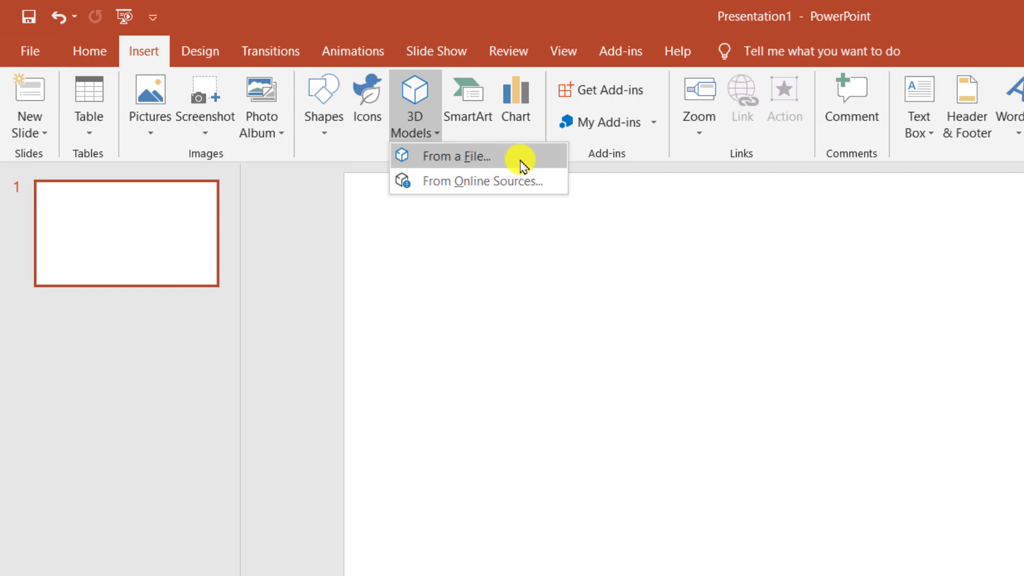
left_click(544, 187)
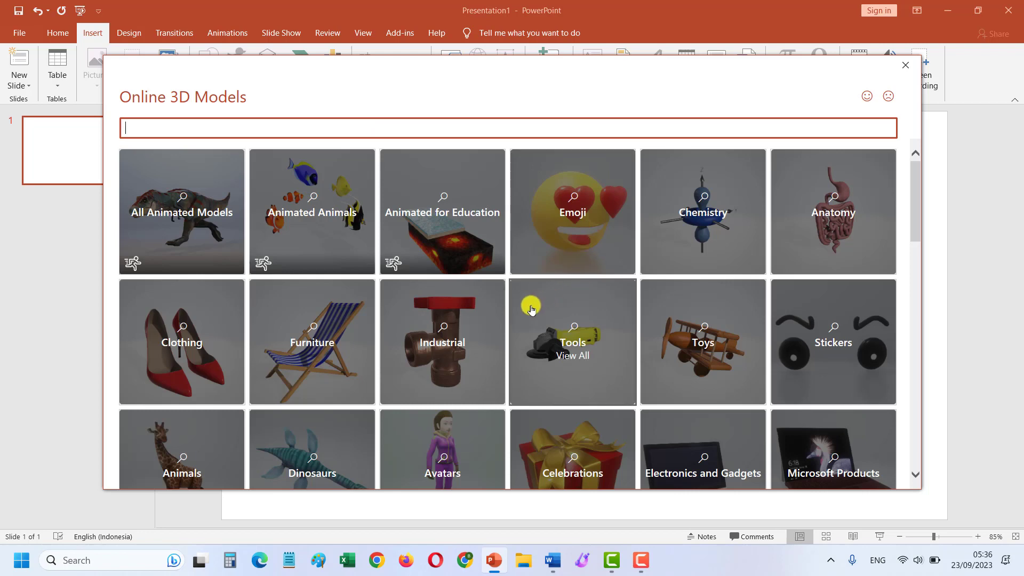
- Insert the wooden table model from the Furniture category of Online 3D Models
scroll(480, 263, "down", 3)
scroll(480, 263, "down", 2)
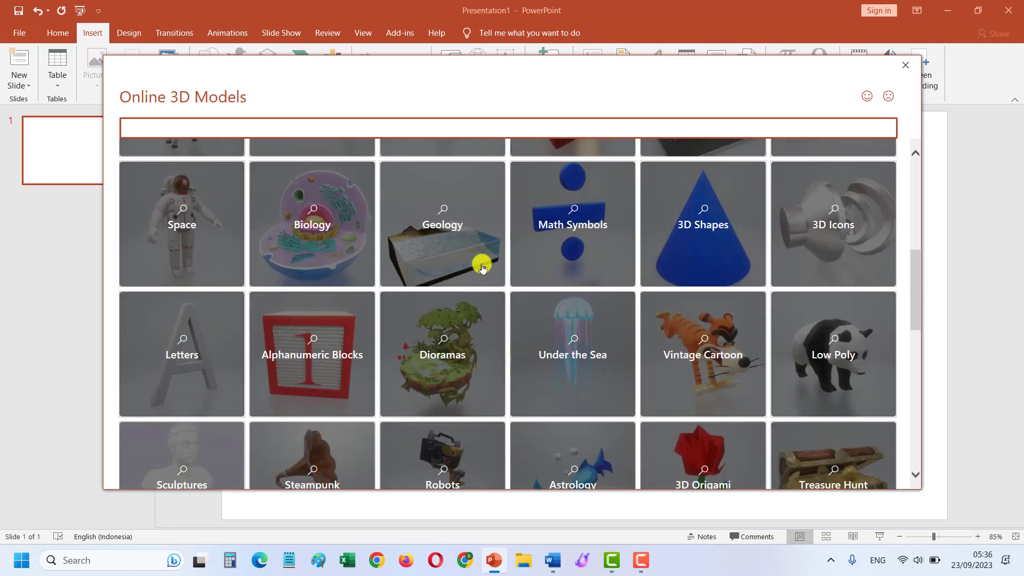
scroll(480, 263, "down", 3)
scroll(483, 267, "up", 2)
scroll(483, 268, "up", 5)
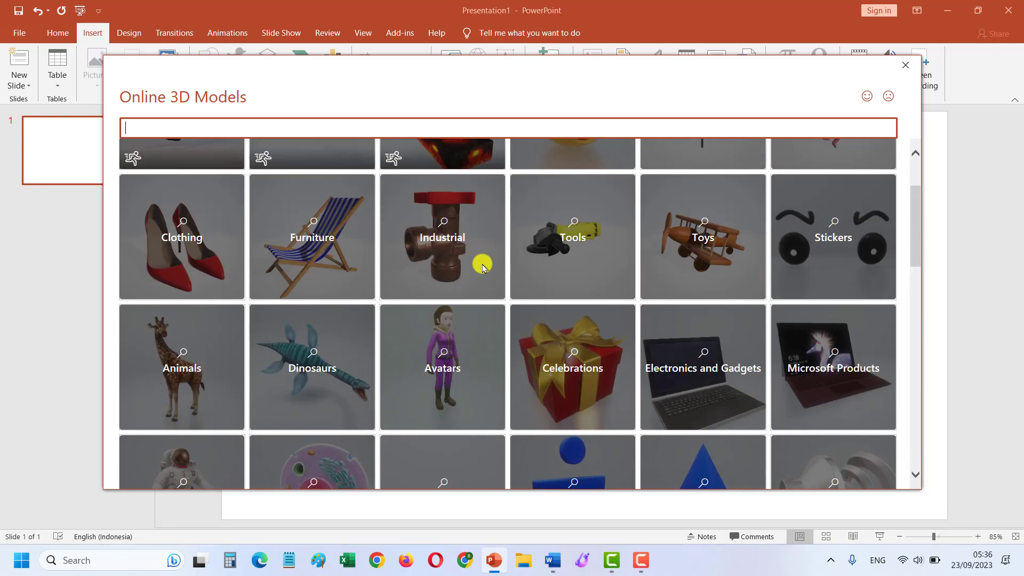
scroll(483, 268, "up", 2)
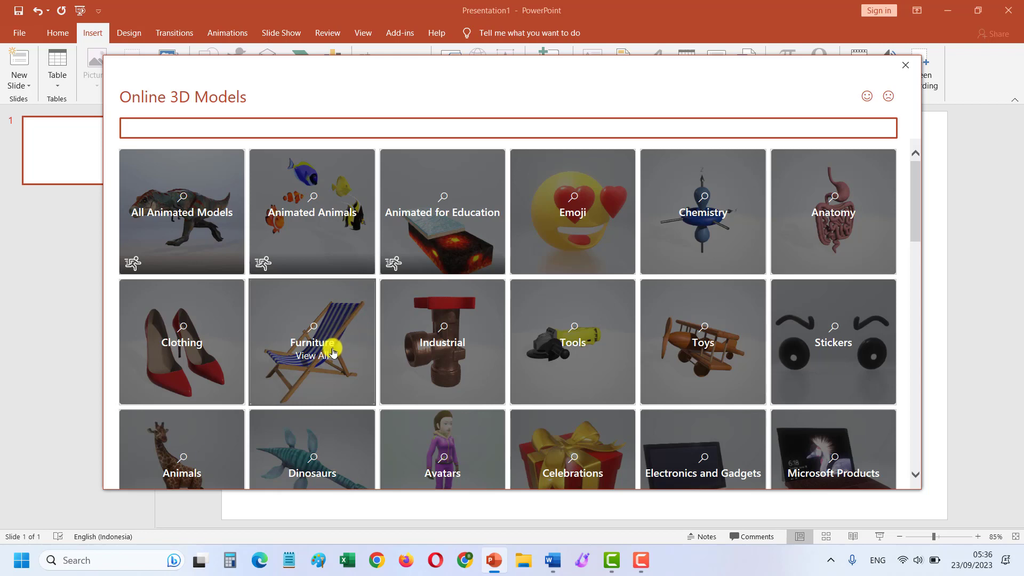
left_click(333, 350)
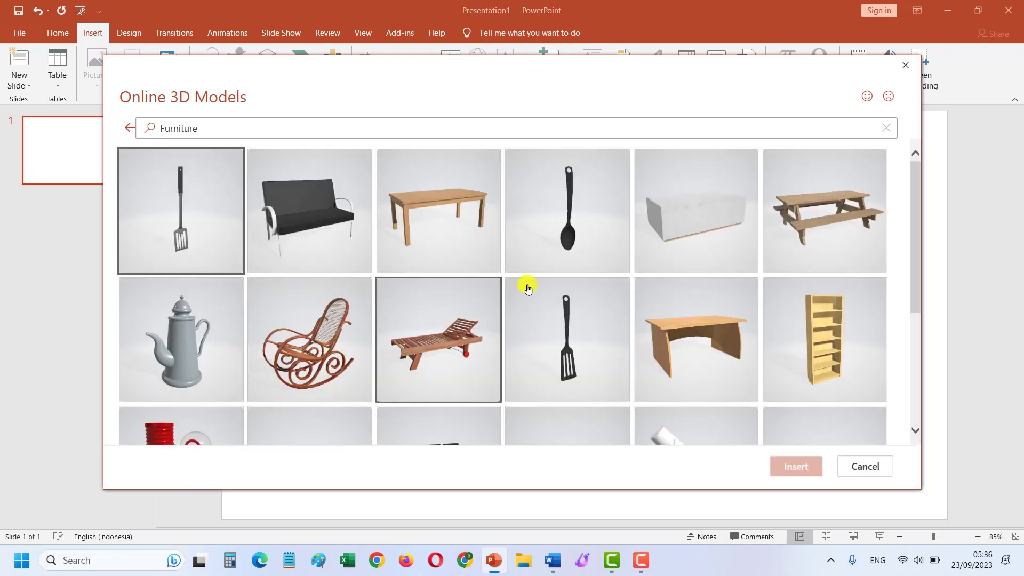
left_click(434, 235)
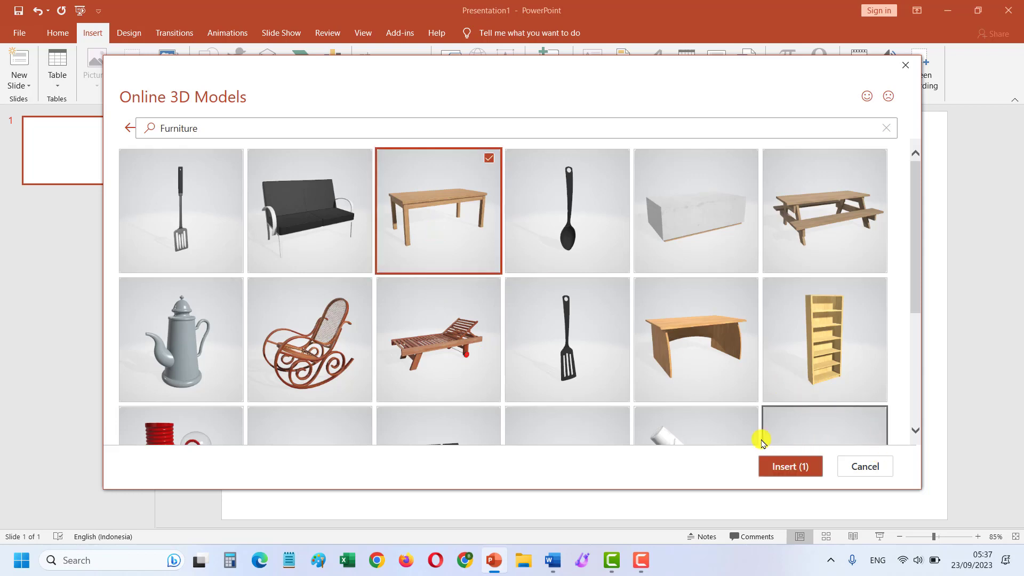
left_click(788, 465)
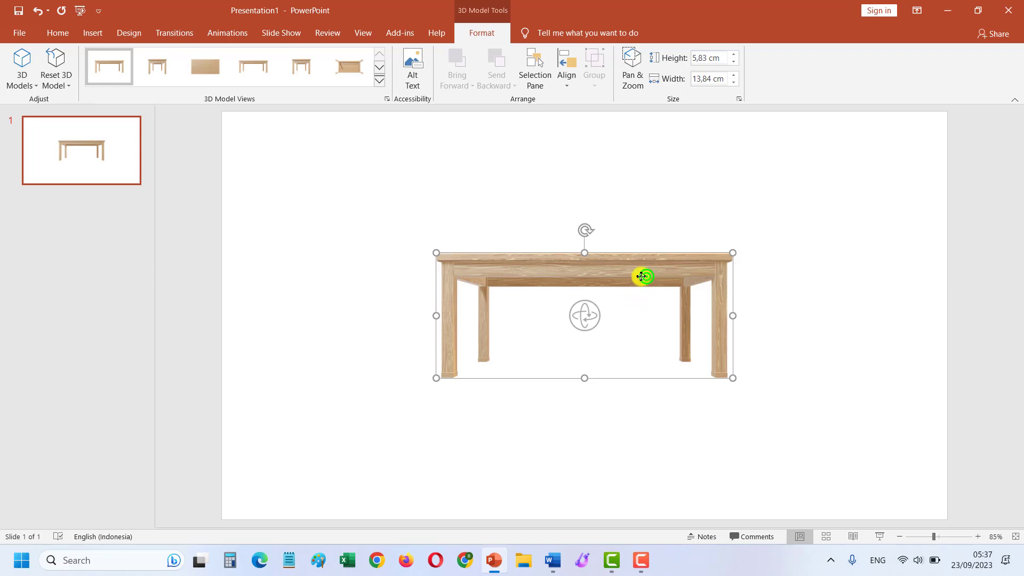
- Move the wooden table up and left, and tilt it to an angled three-quarter view showing its top
left_click_drag(642, 276, 554, 260)
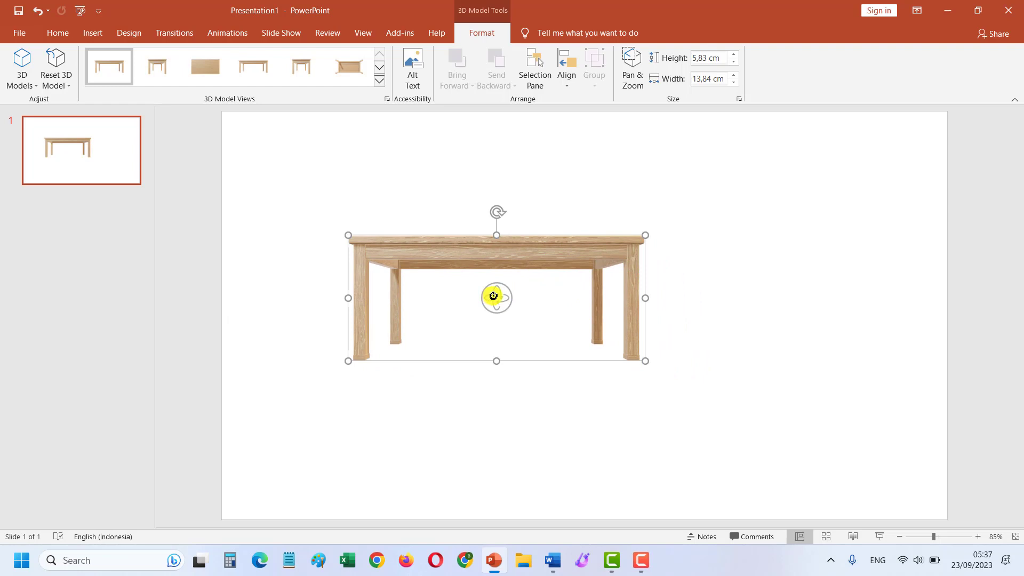
mouse_move(495, 308)
left_mouse_down()
mouse_move(501, 367)
mouse_move(500, 311)
mouse_move(791, 288)
mouse_move(466, 306)
mouse_move(716, 300)
mouse_move(530, 256)
mouse_move(544, 222)
left_mouse_up()
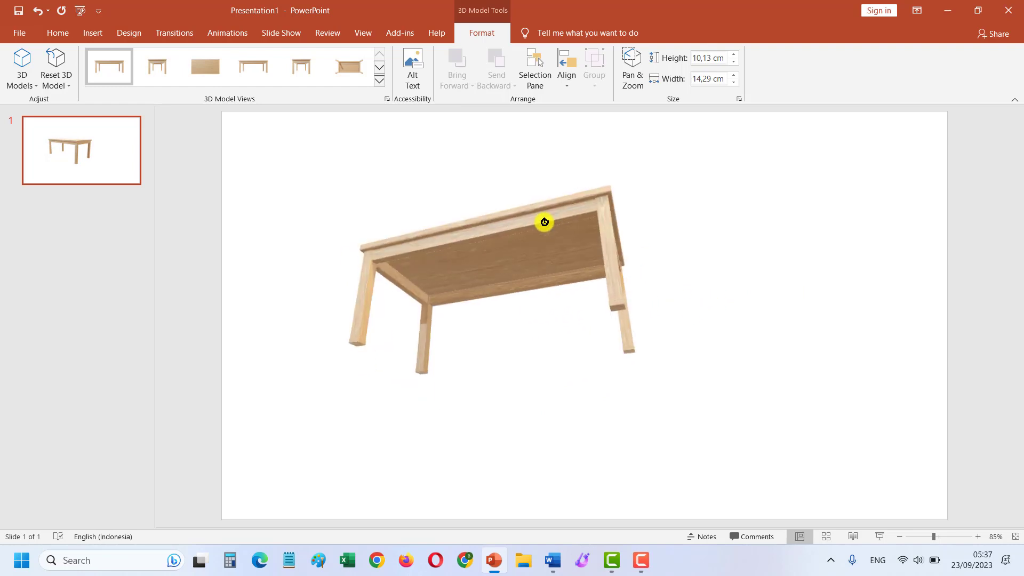
left_click_drag(501, 295, 512, 388)
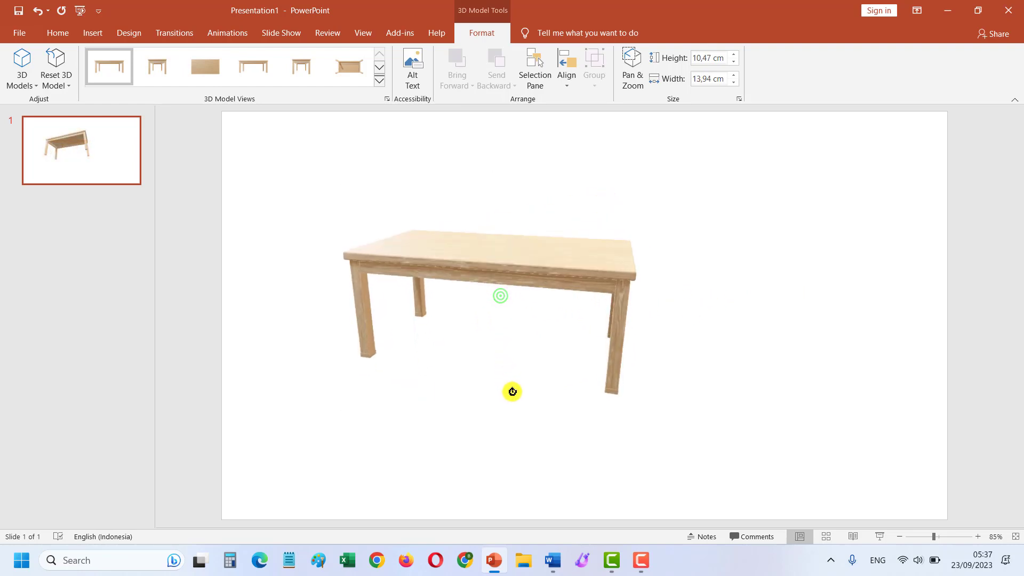
left_click(766, 351)
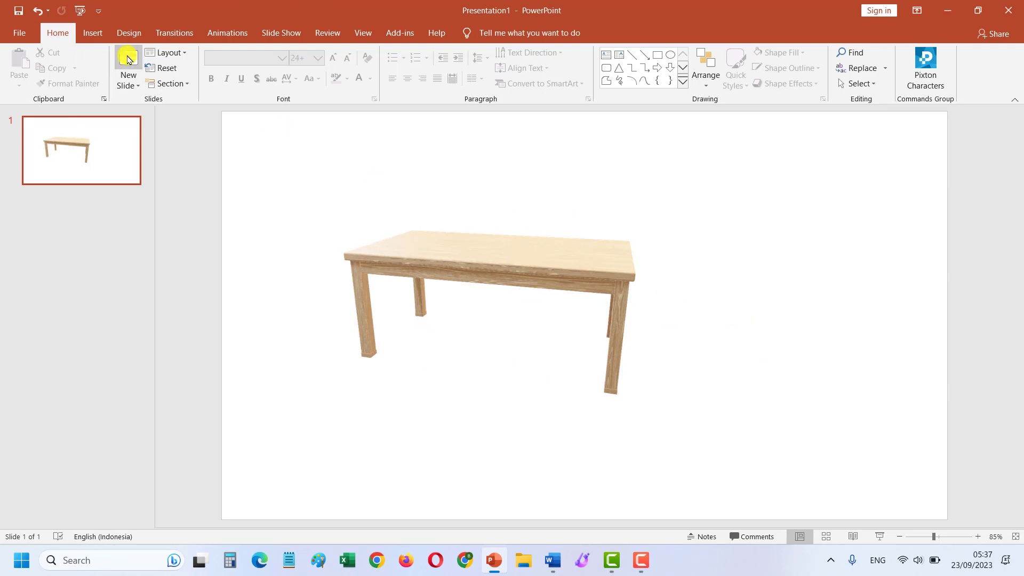
- Search Online 3D Models for 'computer' and insert the laptop model onto the slide
left_click(93, 33)
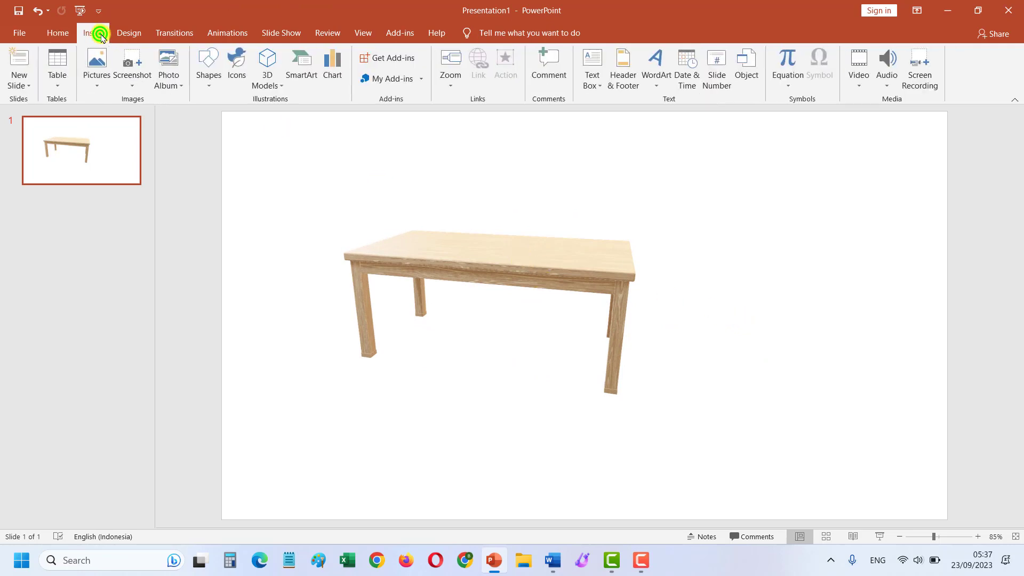
left_click(278, 85)
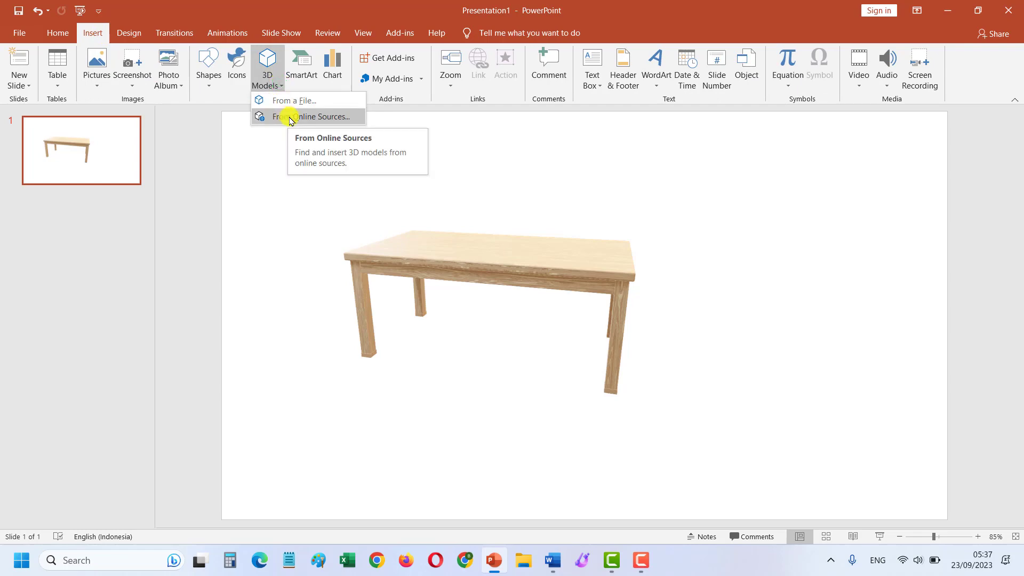
left_click(291, 118)
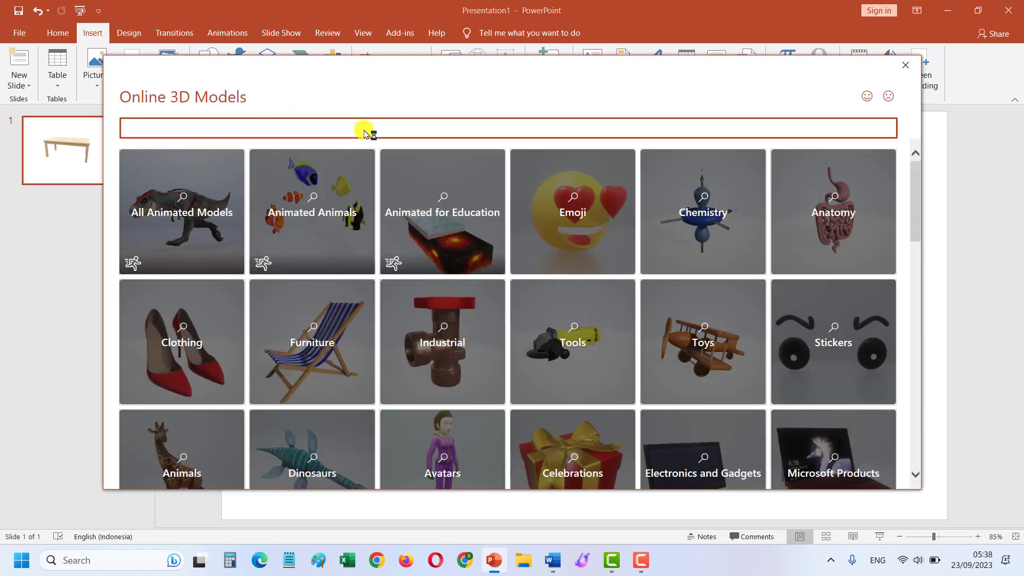
scroll(501, 320, "down", 4)
scroll(502, 325, "up", 4)
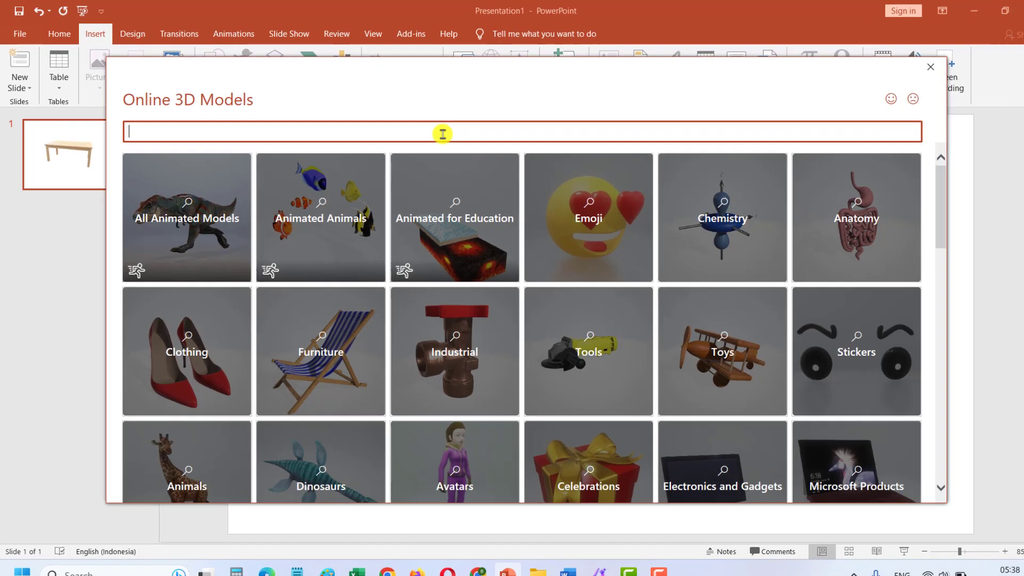
type("computer")
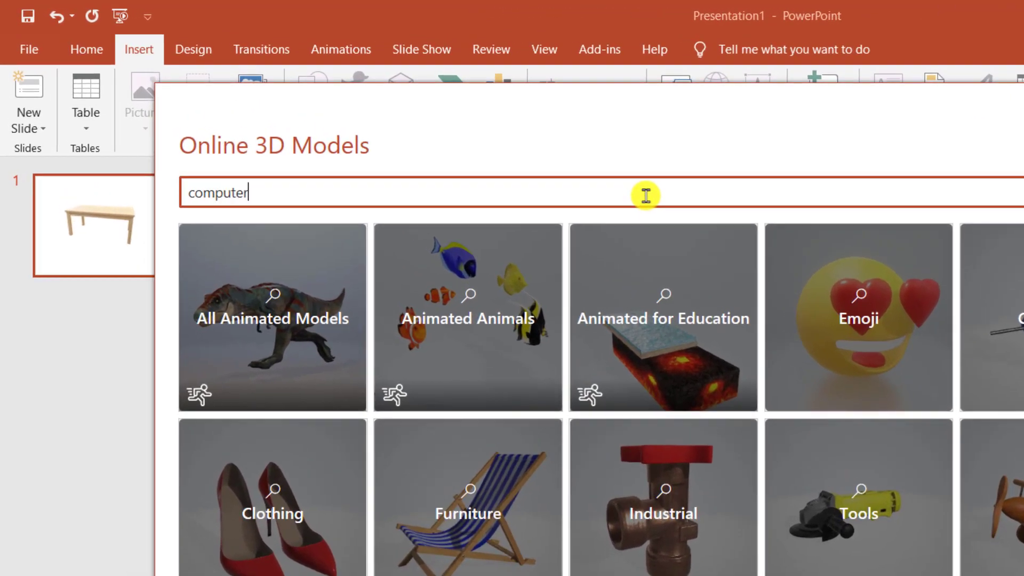
key("Return")
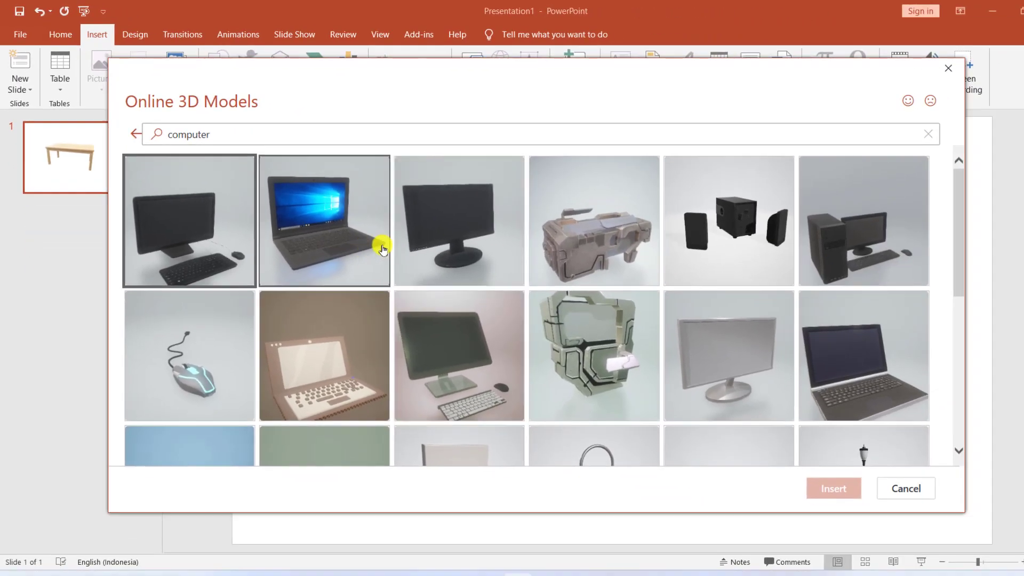
left_click(326, 235)
left_click(835, 488)
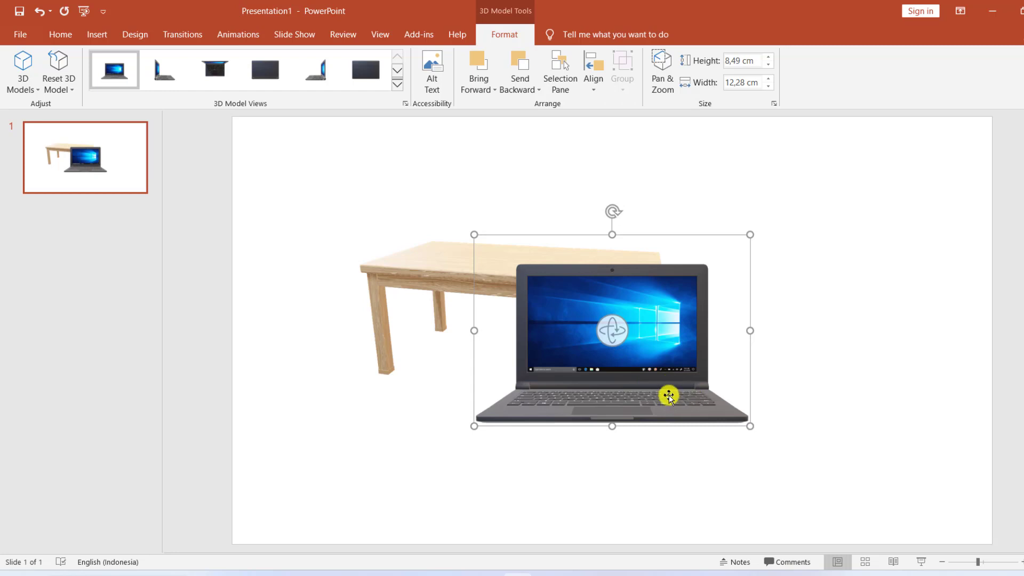
- Place the laptop on the tabletop, shrink it to 4,25 × 5,13 cm, and turn it to face front
left_click_drag(670, 396, 675, 292)
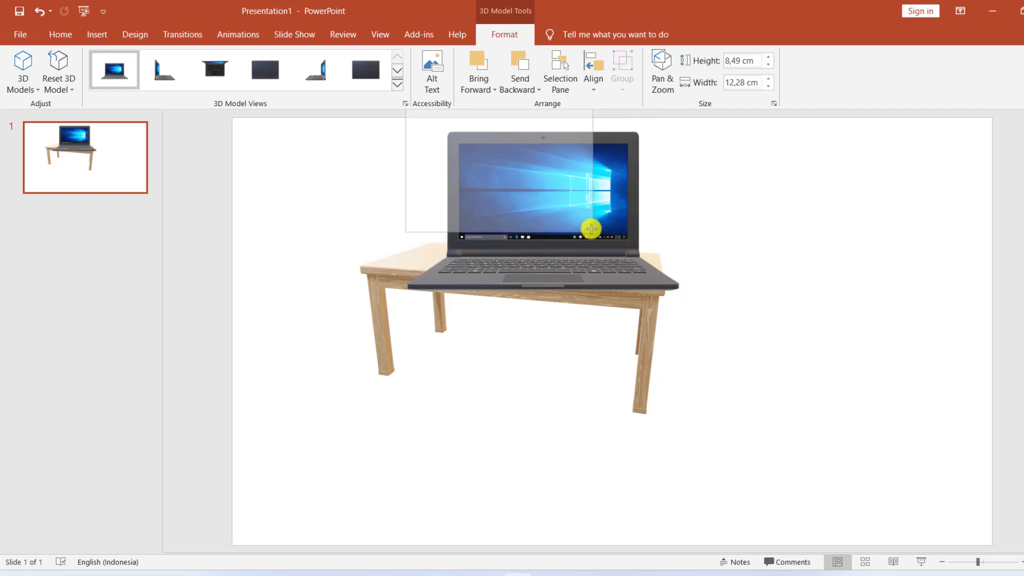
left_click_drag(675, 292, 590, 230)
mouse_move(495, 184)
left_mouse_down()
mouse_move(549, 233)
mouse_move(482, 199)
mouse_move(487, 183)
mouse_move(548, 160)
mouse_move(571, 194)
left_mouse_up()
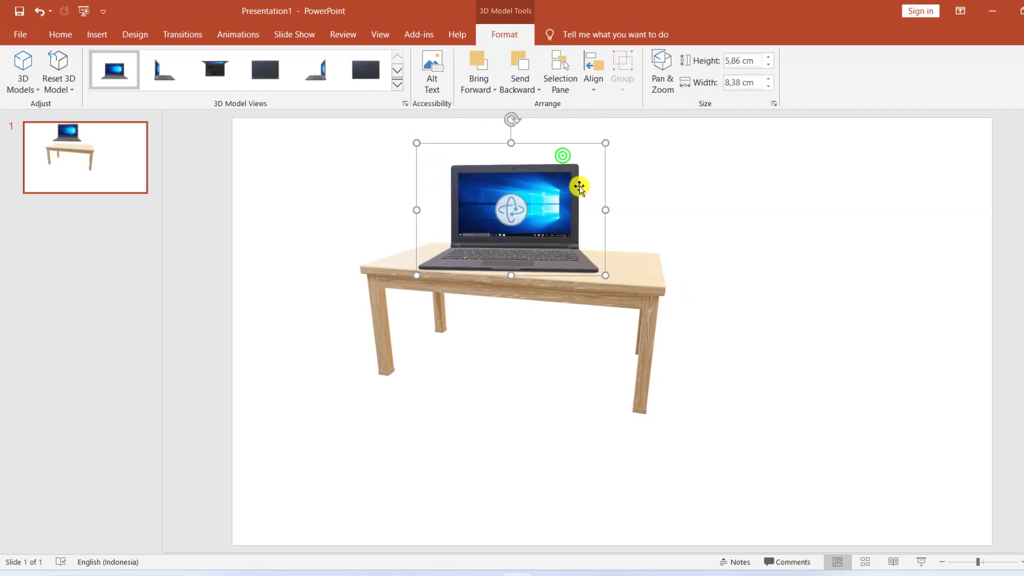
left_click_drag(603, 145, 532, 195)
mouse_move(473, 231)
left_mouse_down()
mouse_move(553, 217)
mouse_move(463, 240)
mouse_move(503, 275)
mouse_move(560, 258)
left_mouse_up()
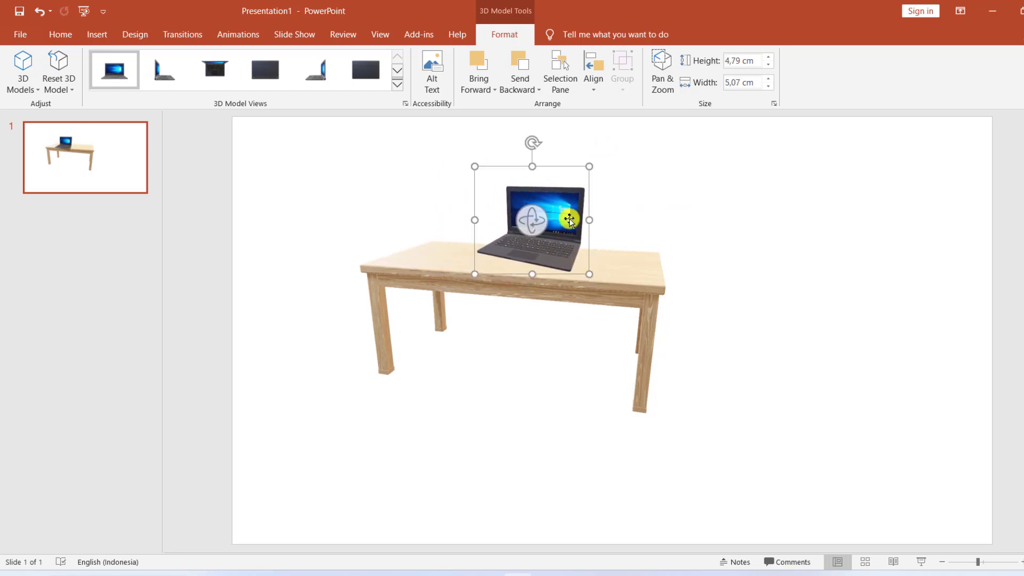
mouse_move(532, 221)
left_mouse_down()
mouse_move(544, 224)
mouse_move(551, 256)
mouse_move(565, 249)
left_mouse_up()
left_click_drag(587, 184, 577, 204)
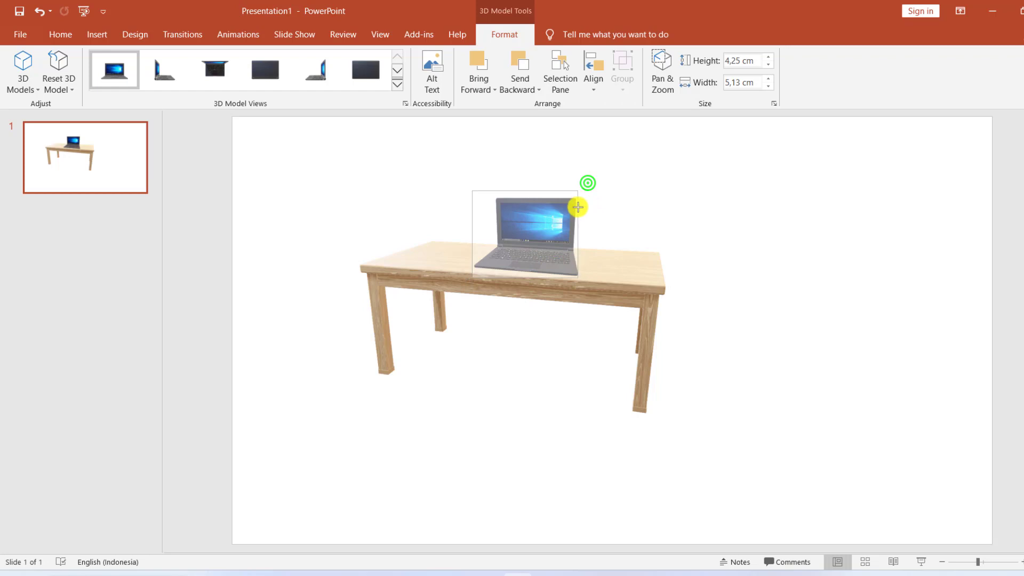
left_click(620, 197)
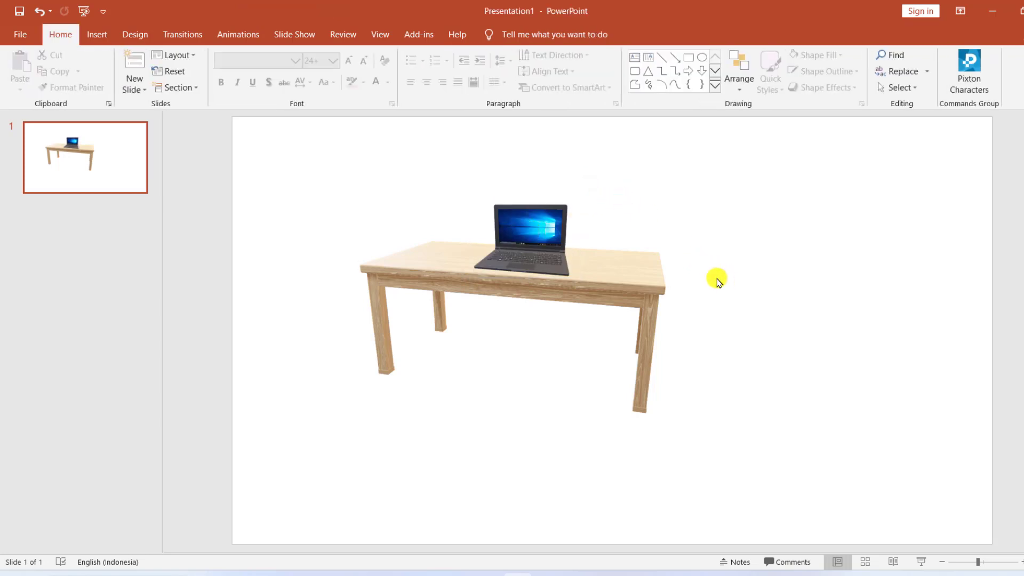